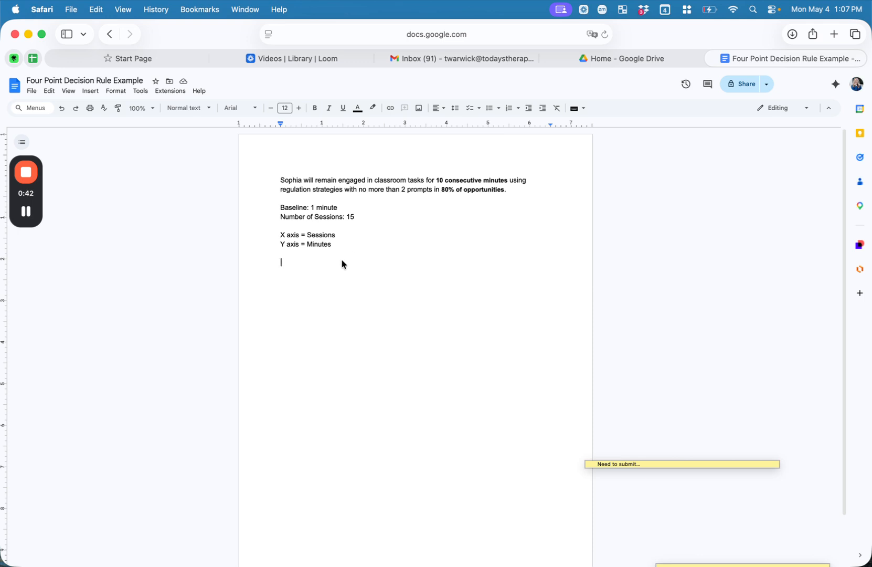
Step: Insert a line chart below the axis notes via Insert > Chart > Line
left_click(116, 91)
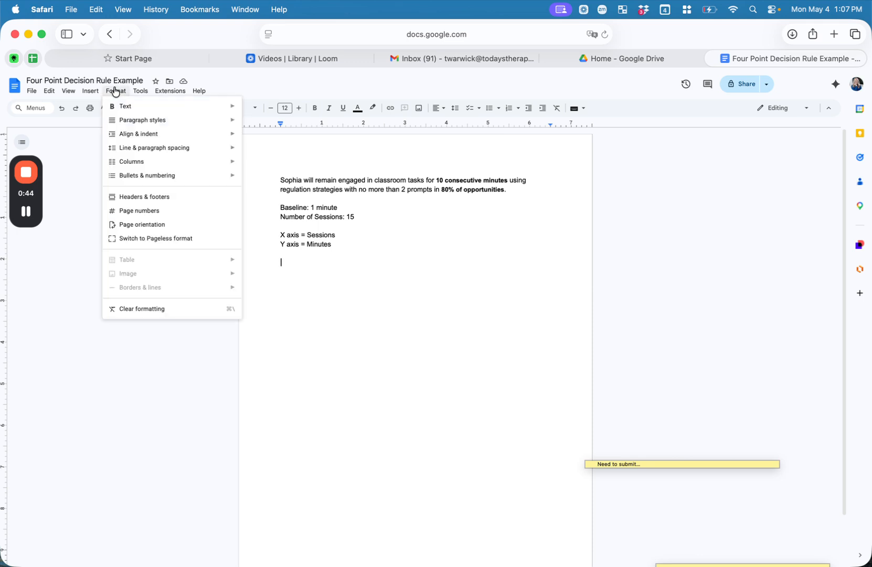
mouse_move(91, 91)
mouse_move(99, 123)
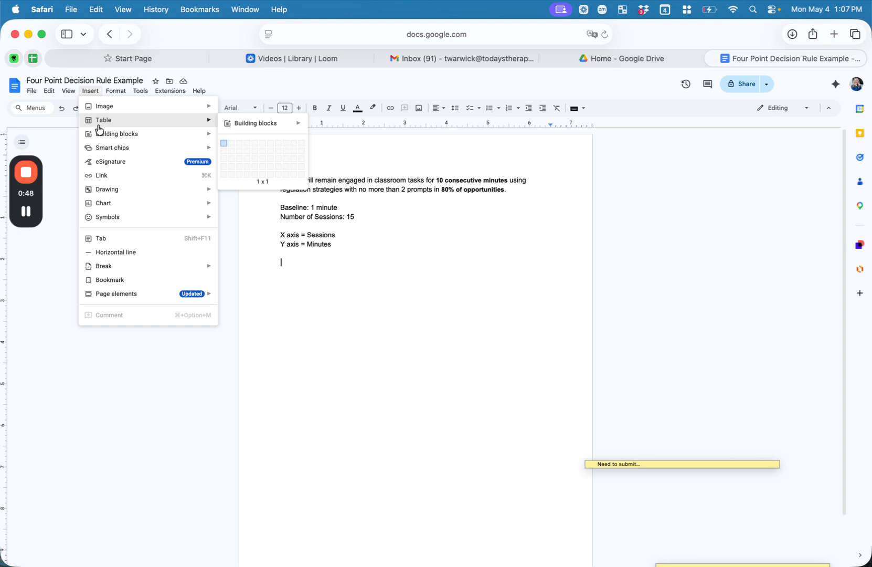
mouse_move(107, 203)
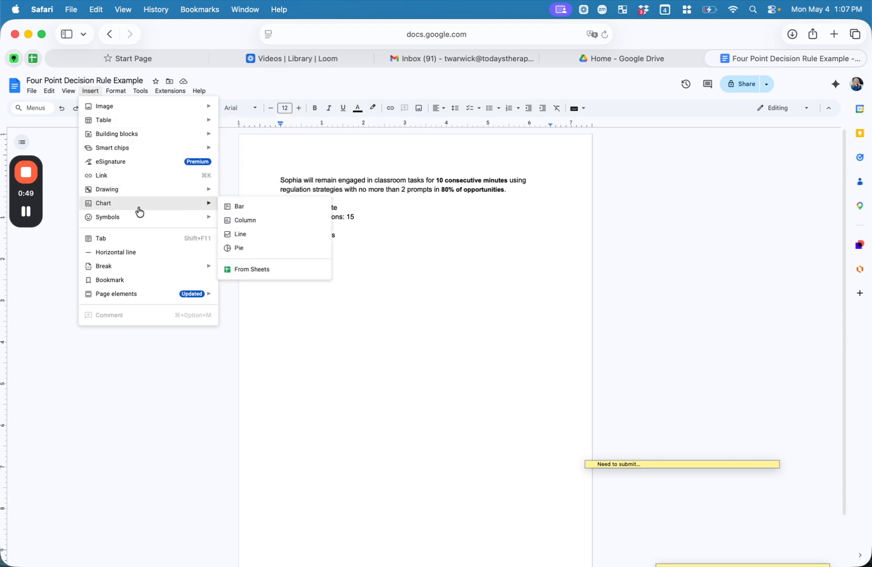
left_click(236, 239)
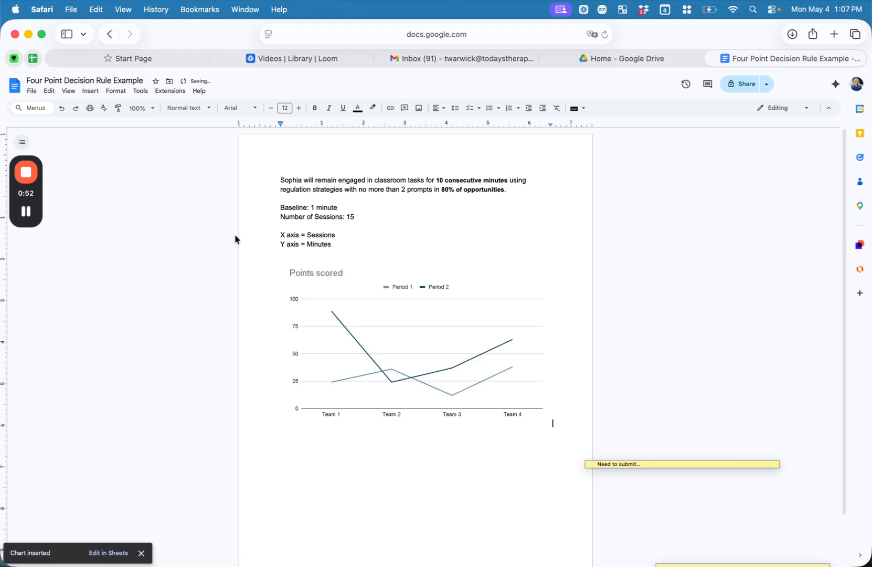
Step: Open the linked chart's source spreadsheet from its Linked chart menu
right_click(375, 330)
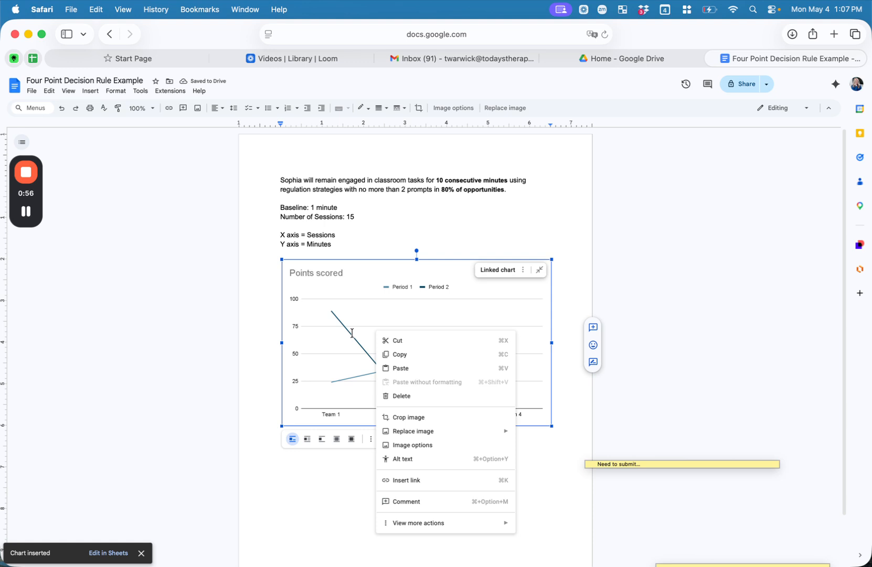
left_click(497, 267)
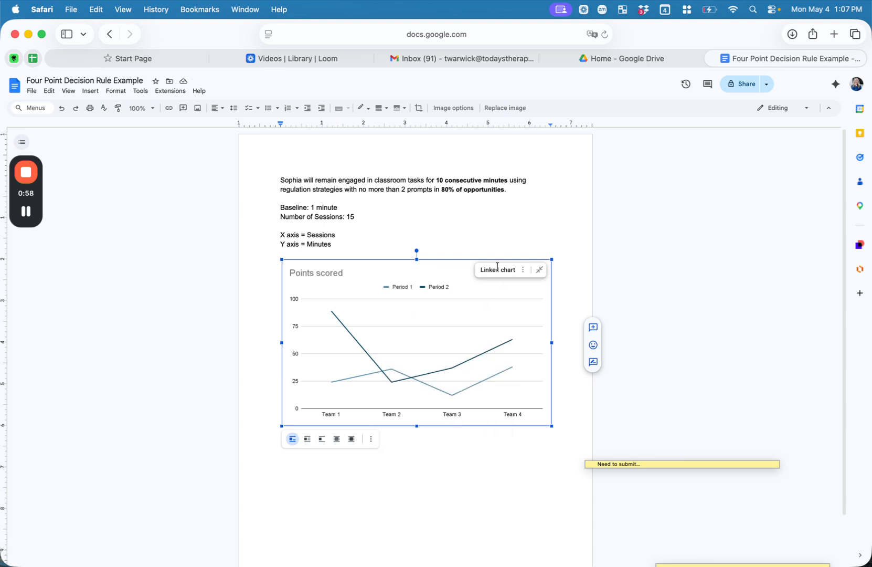
left_click(566, 310)
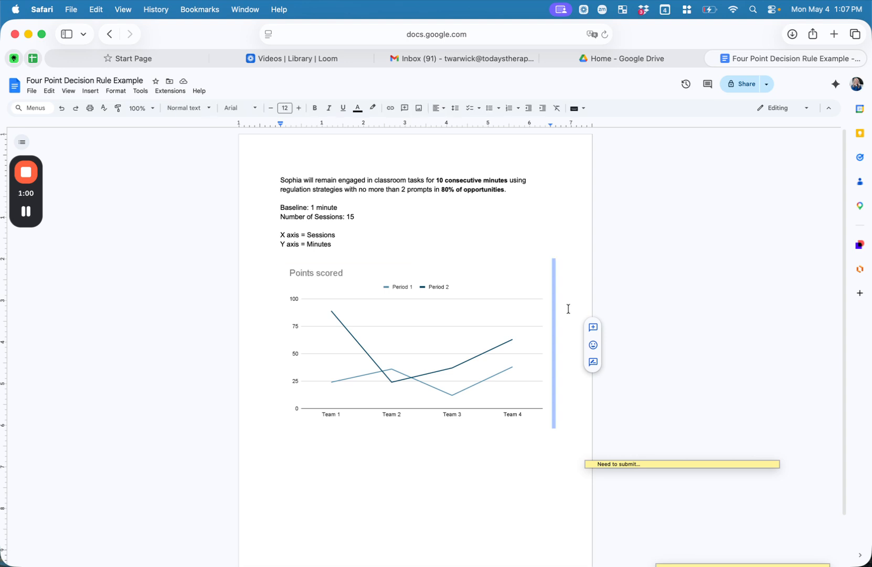
left_click(496, 289)
left_click(522, 269)
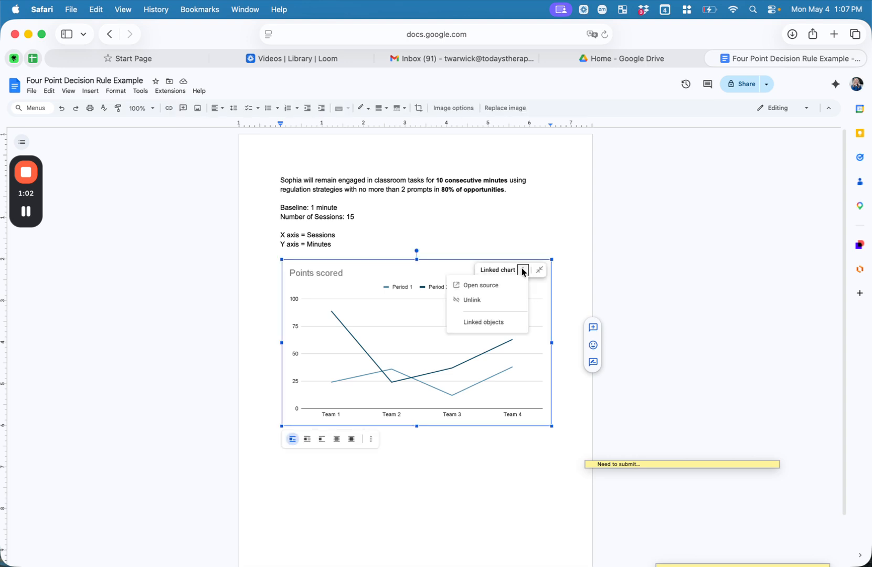
left_click(480, 289)
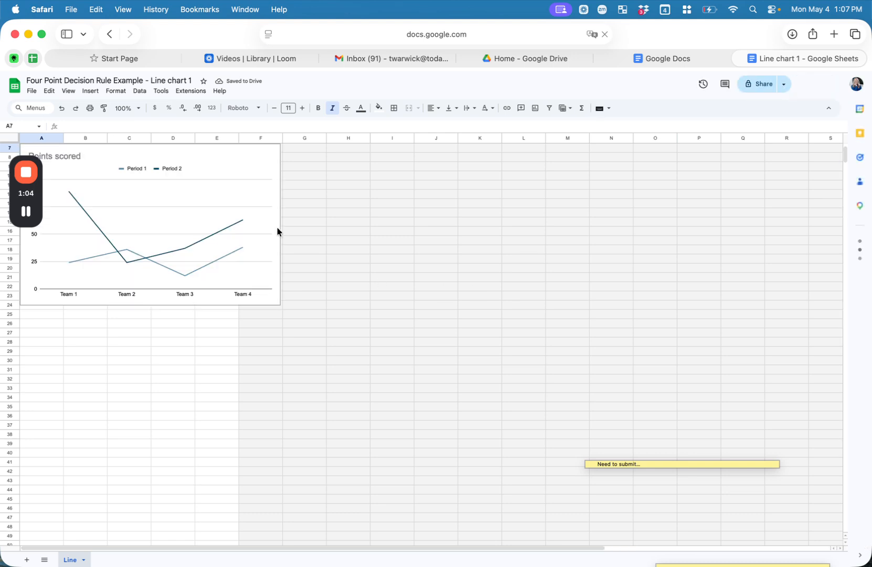
Step: Move the chart in the spreadsheet down to rows 13–30
left_click(36, 192)
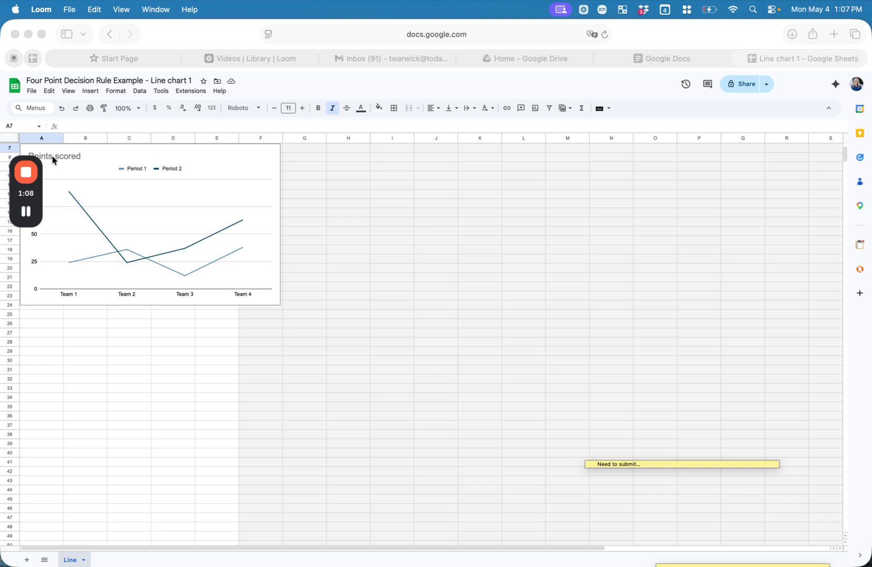
left_click(74, 169)
left_click(144, 146)
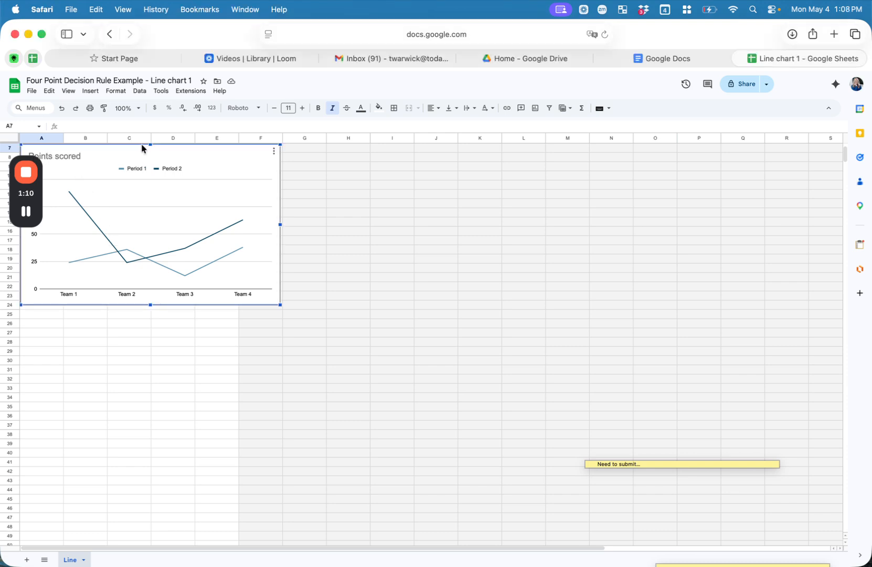
left_click_drag(142, 148, 186, 265)
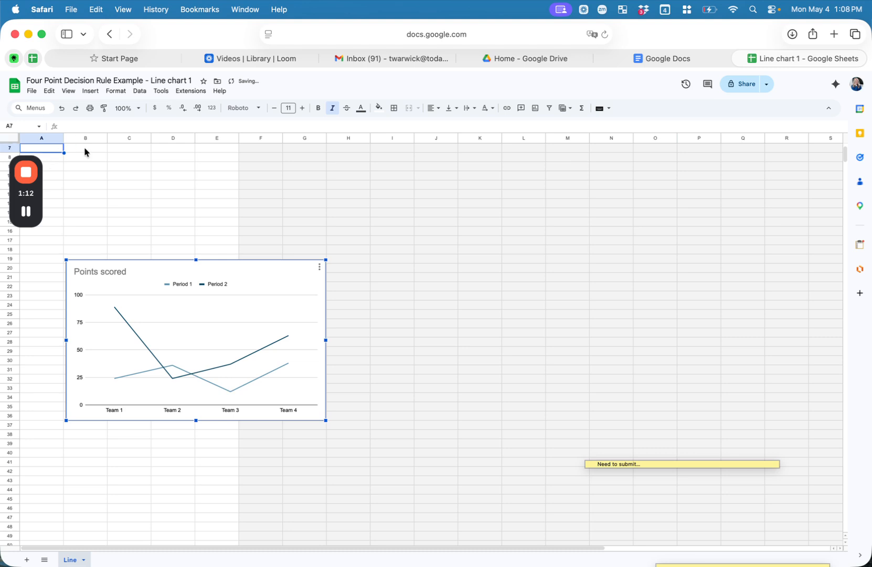
Step: Add an italic 'Weeks' header in A7 and a plain 'Minutes' header in B7
left_click(56, 149)
key("super+i")
type("Weeks")
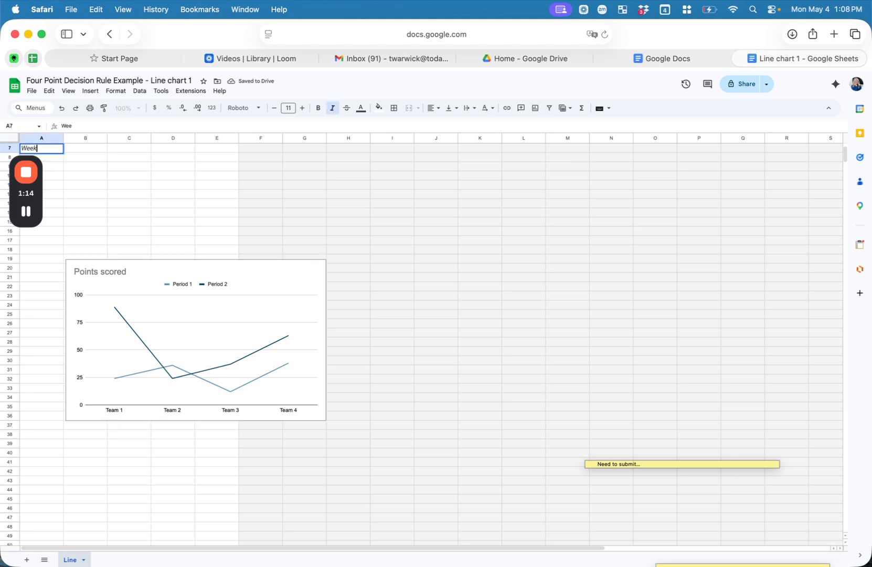
key("Tab")
key("super+i")
type("Minutes")
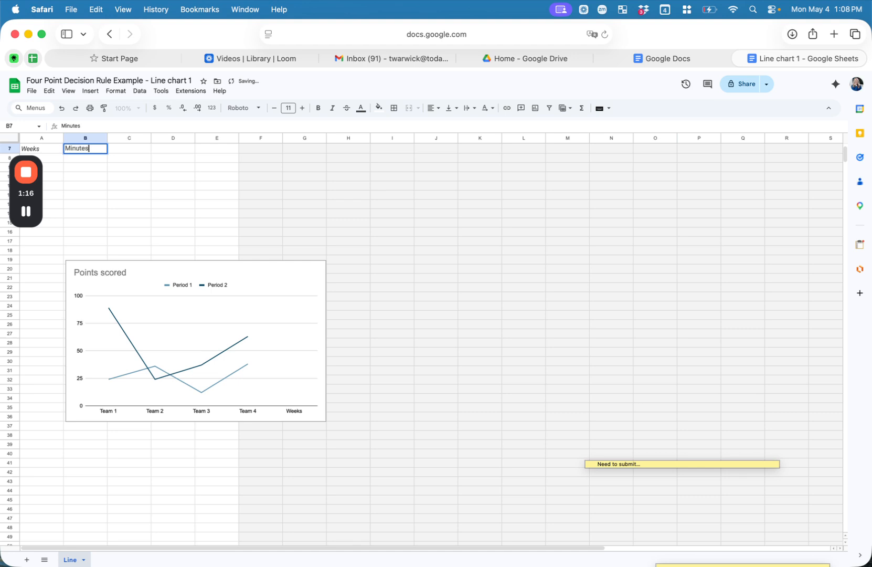
key("Return")
Step: Number the weeks 1 through 15 down A8:A22
type("1")
key("Return")
type("2")
key("Return")
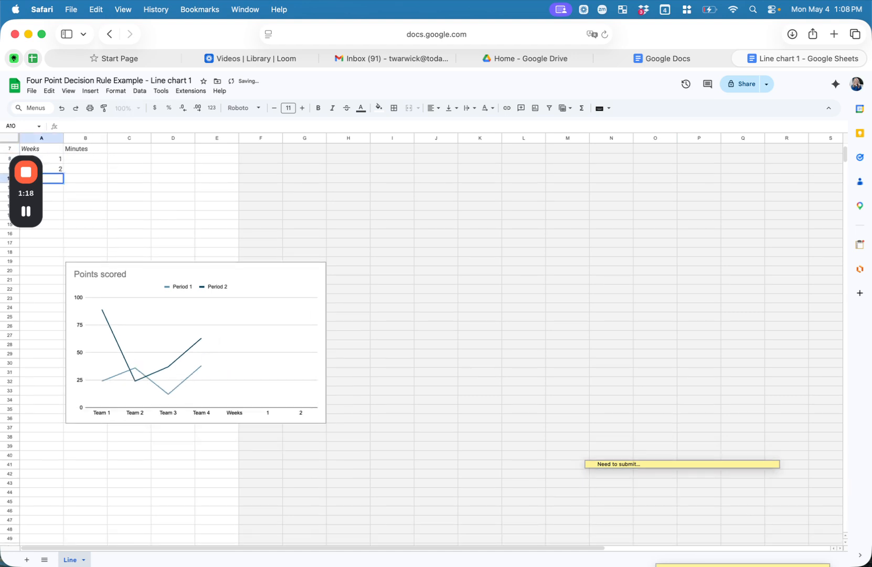
type("3")
key("Return")
type("4")
key("Return")
type("5")
key("Return")
type("6")
key("Return")
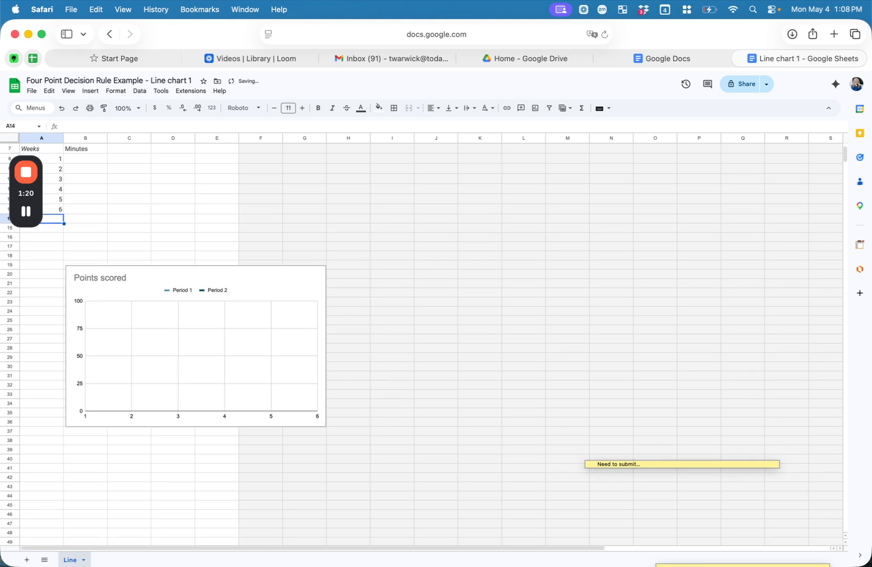
type("7")
key("Return")
type("8")
key("Return")
type("9")
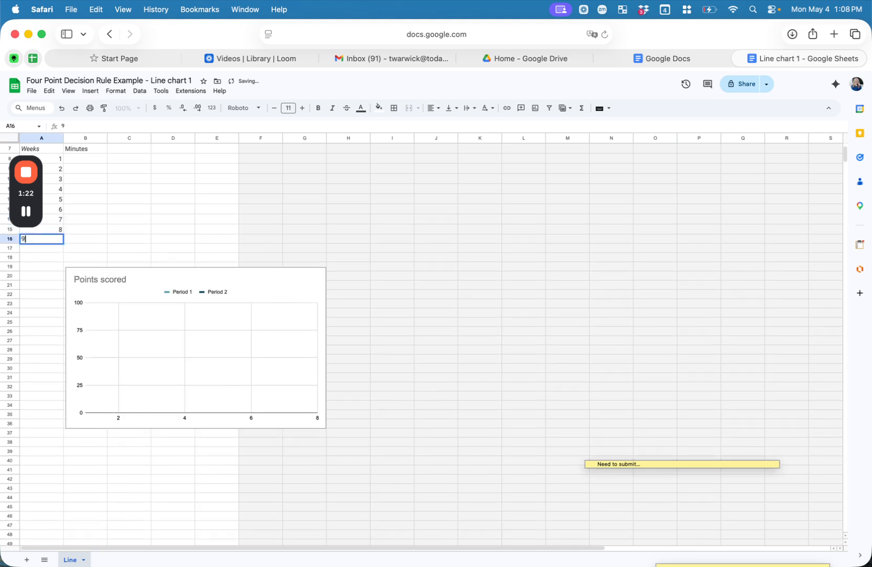
key("Return")
type("10")
key("Return")
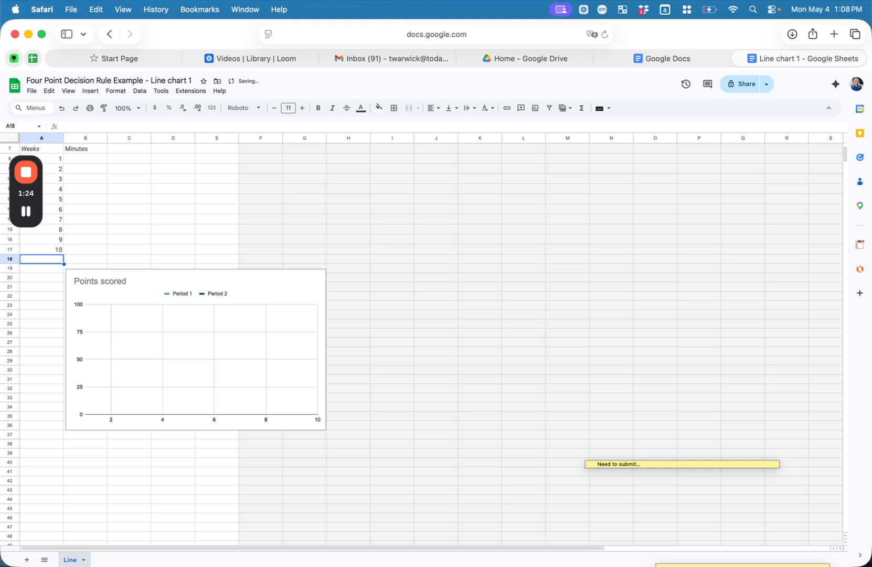
type("11")
key("Return")
type("12")
key("Return")
type("13")
key("Return")
type("1")
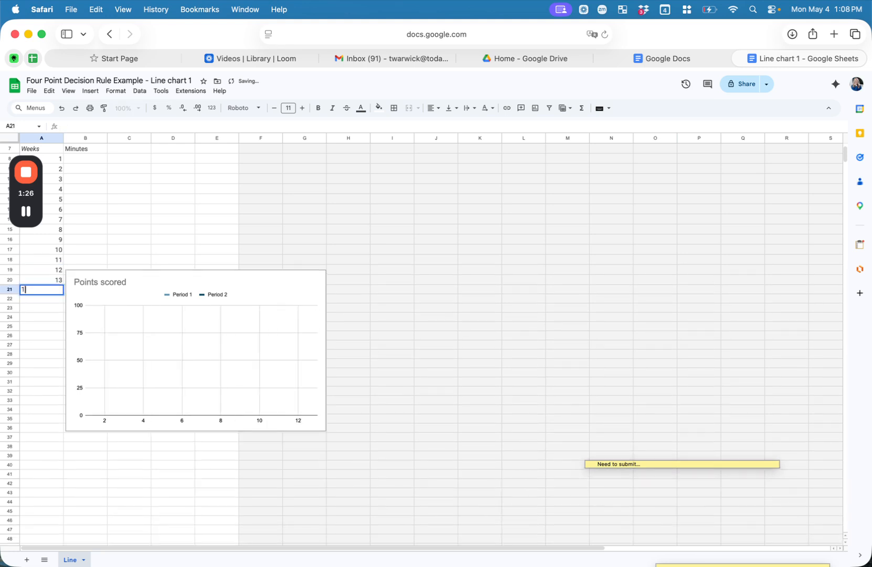
type("4")
key("Return")
type("15")
key("Return")
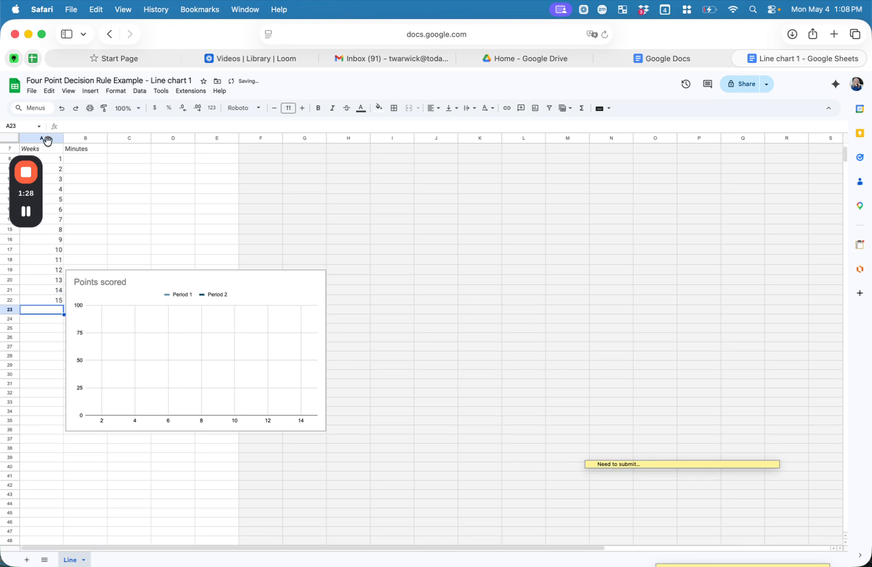
left_click(231, 272)
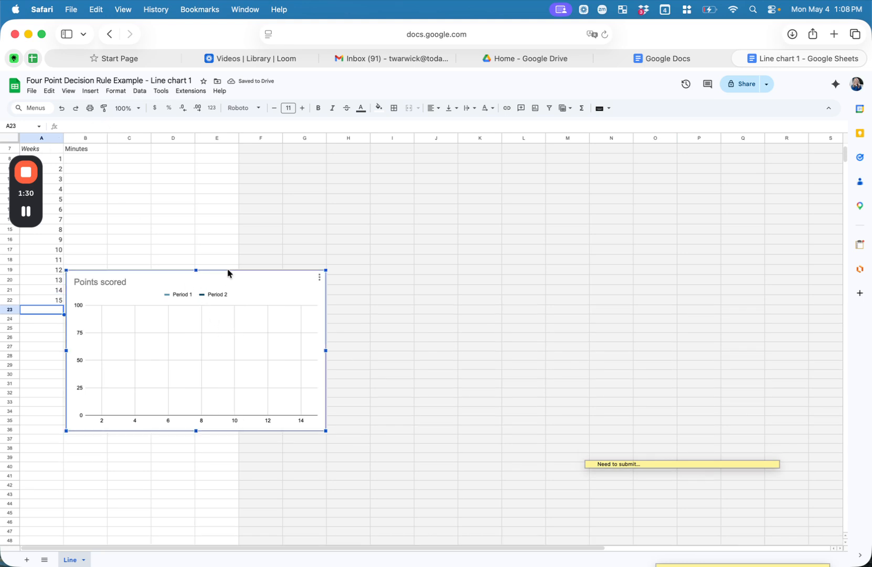
Step: Move the chart beside the data (columns D–H) and enter Minutes 1, 1, 1.5 for weeks 1–3
left_click_drag(228, 273, 321, 198)
left_click(77, 160)
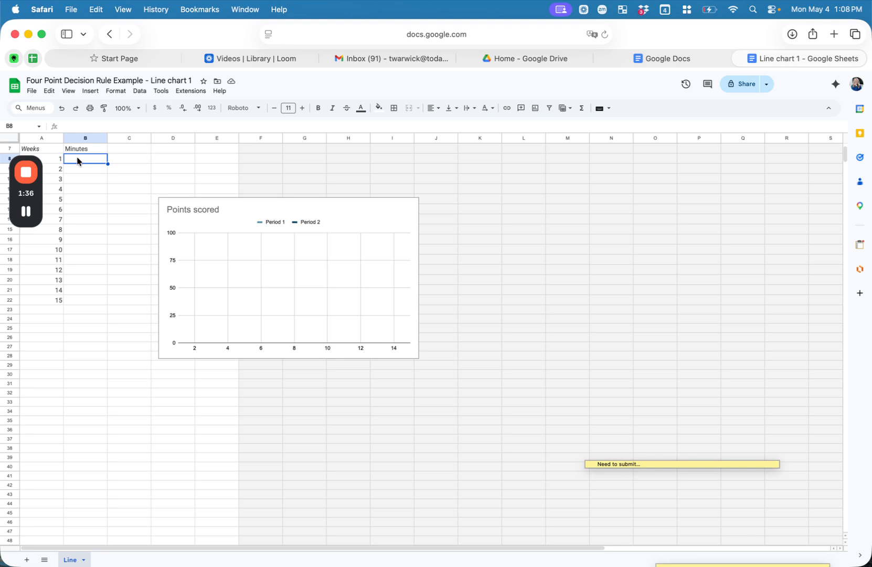
type("1")
key("Return")
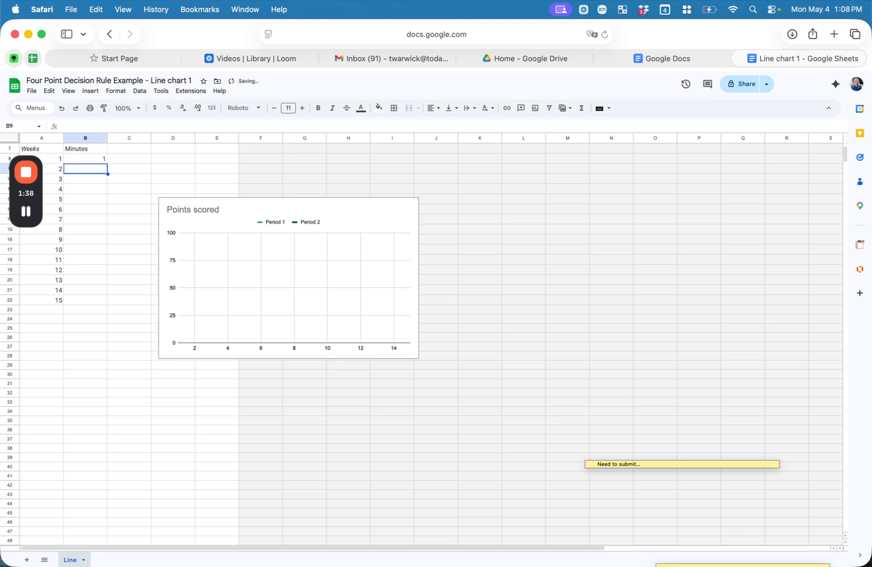
key("Up")
key("Down")
type("1")
key("Return")
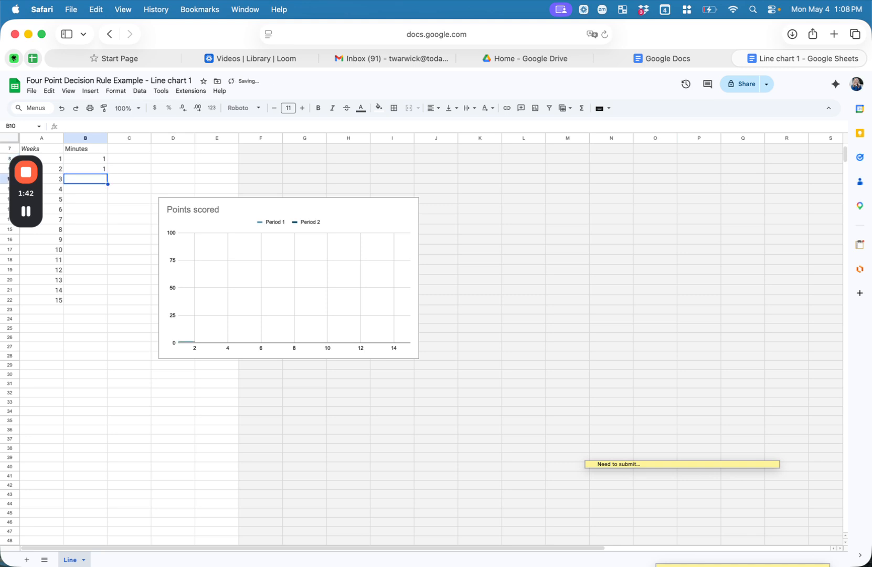
type("1.5")
key("Return")
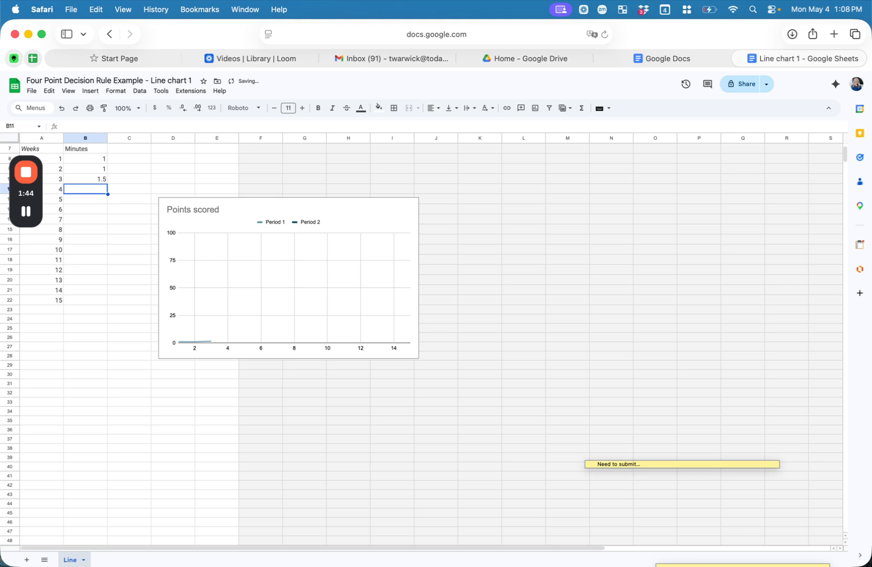
Step: Enter Minutes 1.75, 2, 2, 2.5 and 3 for weeks 4–8
type("1.75")
key("Return")
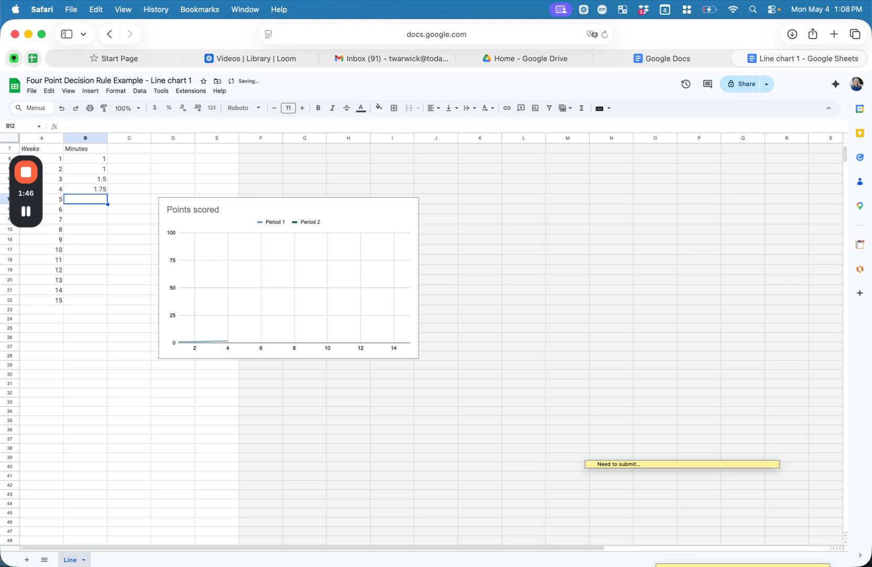
type("2")
key("Return")
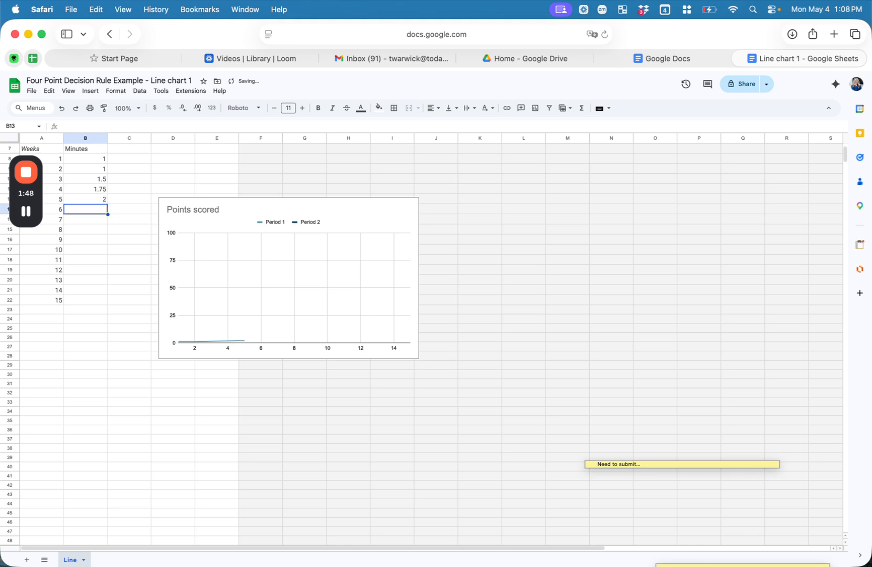
type("2")
key("Return")
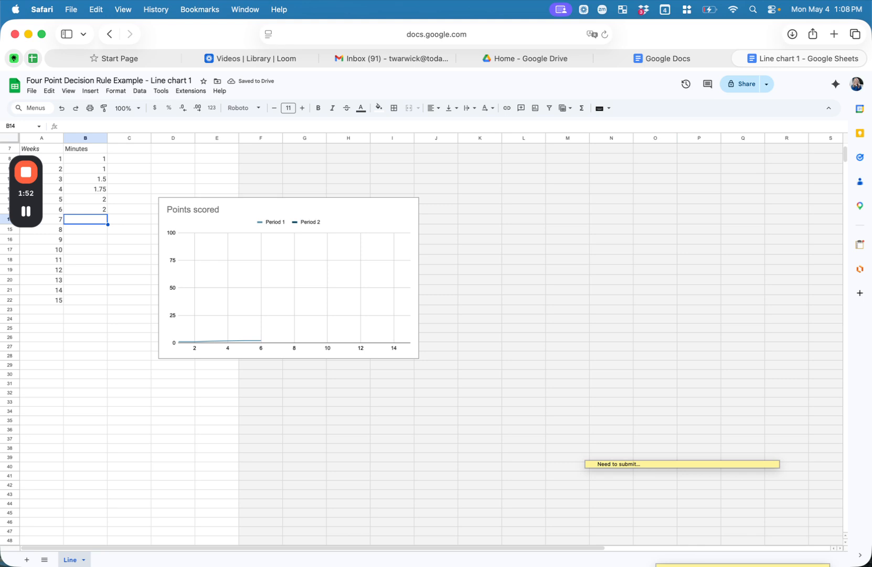
type("2.5")
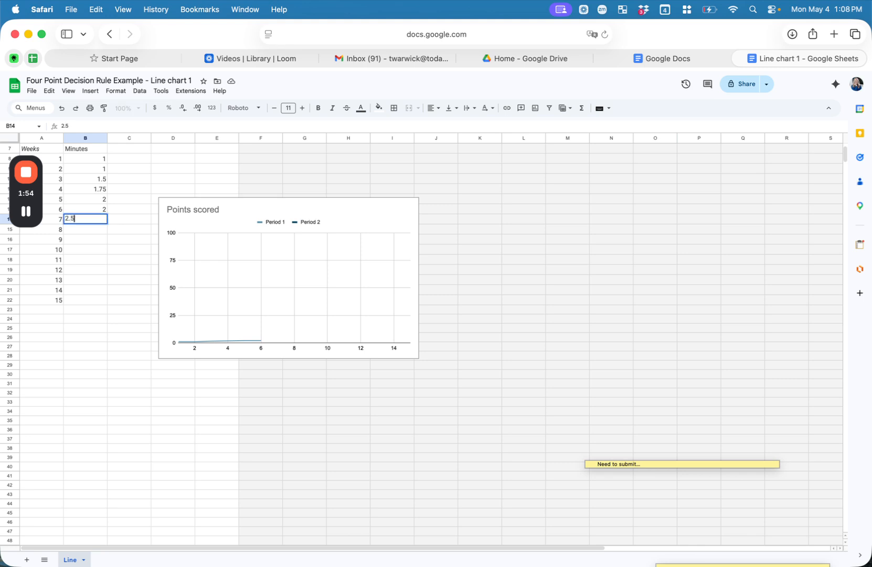
key("Return")
type("3")
key("Return")
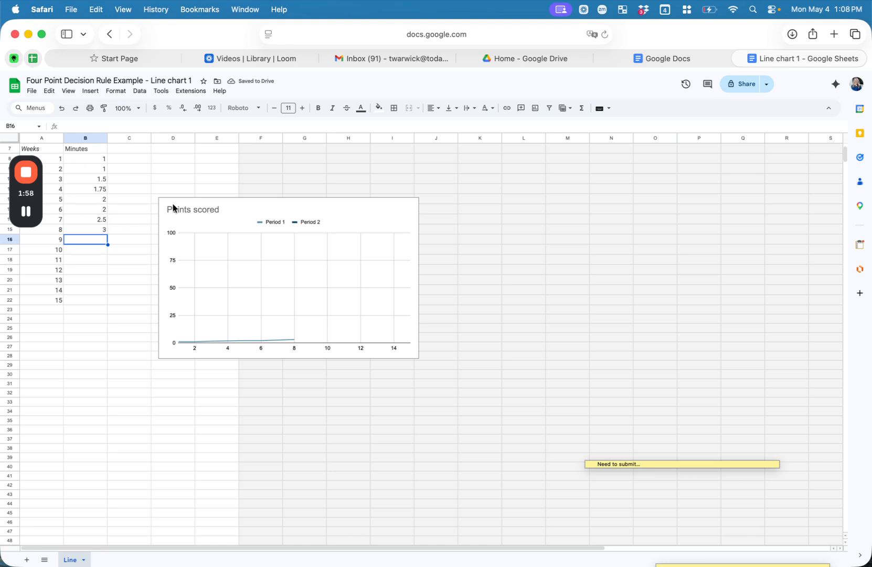
Step: Nudge the chart up-left and replace its 'Points scored' title with 'Minutes'
left_click(214, 212)
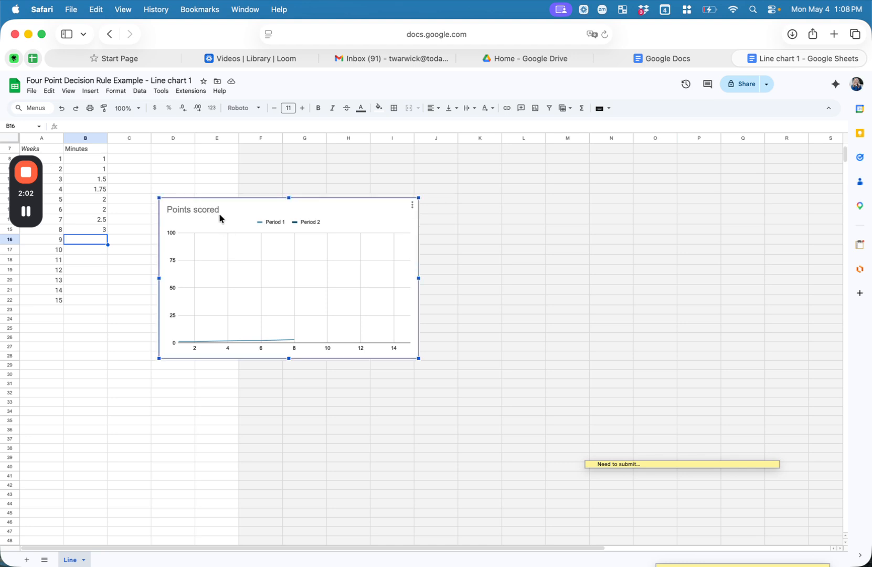
left_click_drag(219, 213, 210, 202)
double_click(194, 198)
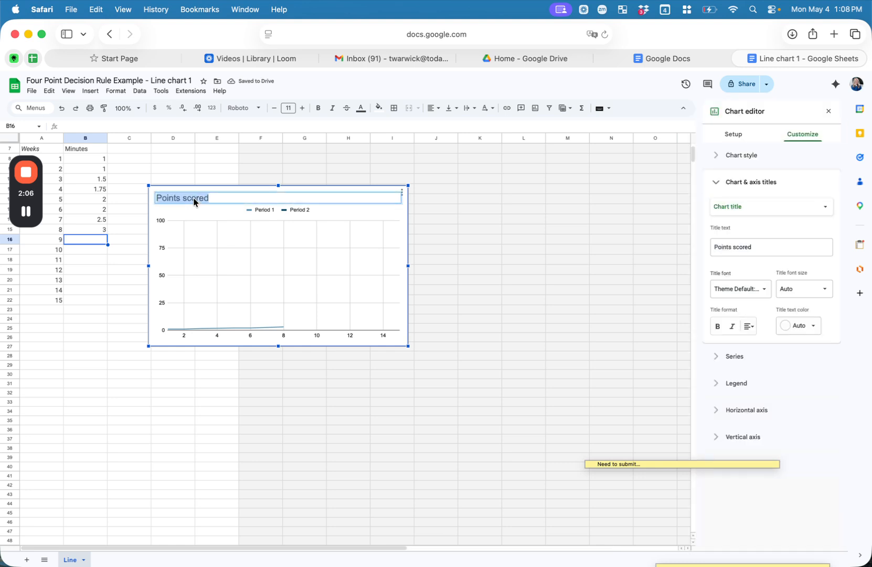
key("BackSpace")
type("Minutes")
left_click(568, 239)
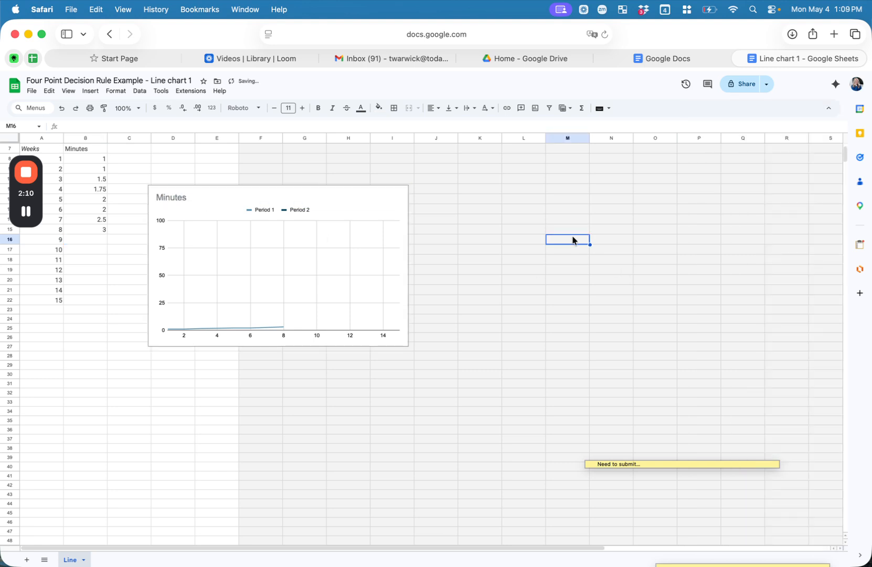
Step: Set the vertical axis minimum to 1 and maximum to 8
left_click(326, 273)
double_click(161, 250)
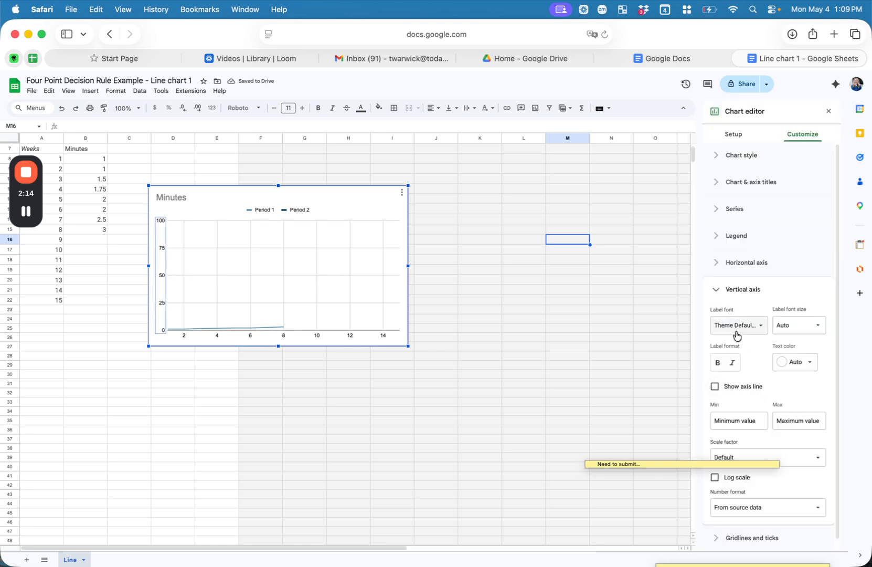
scroll(748, 383, "down", 1)
left_click(733, 405)
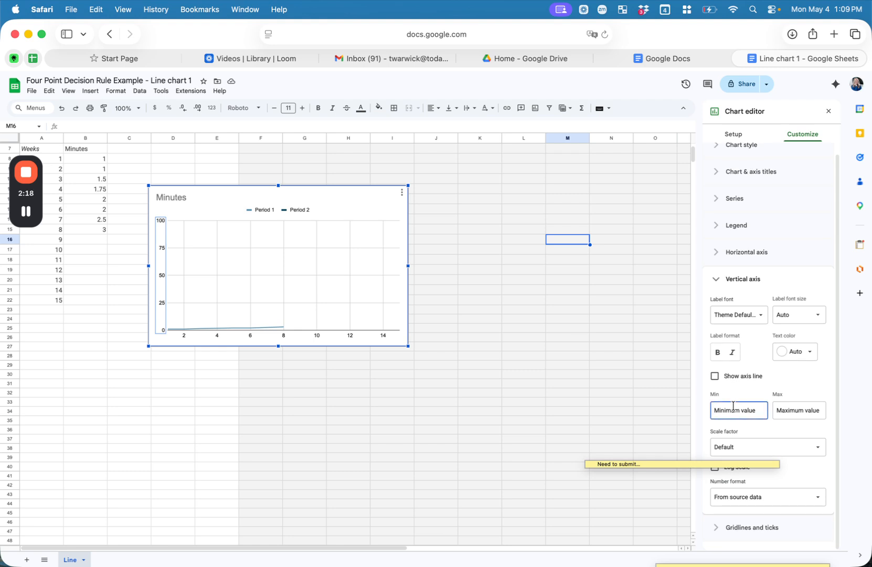
type("1")
left_click(802, 410)
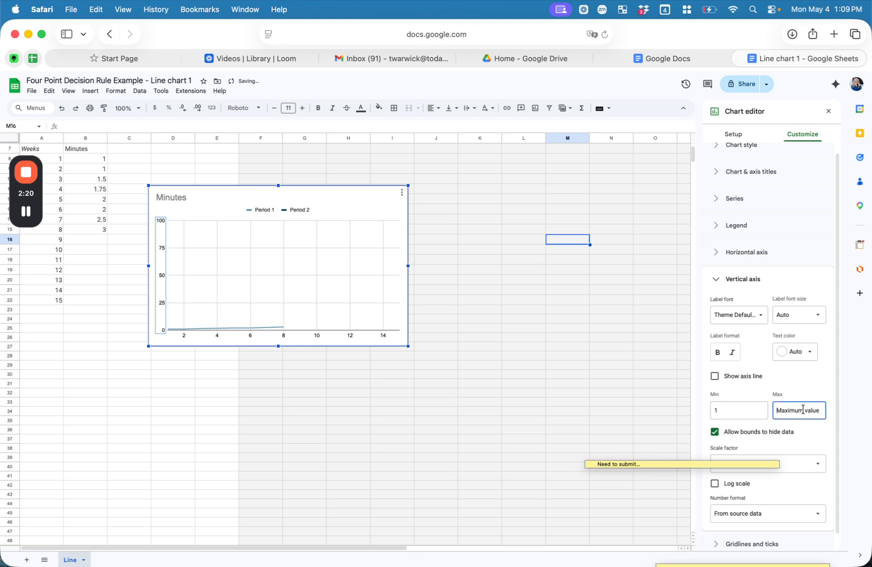
type("8")
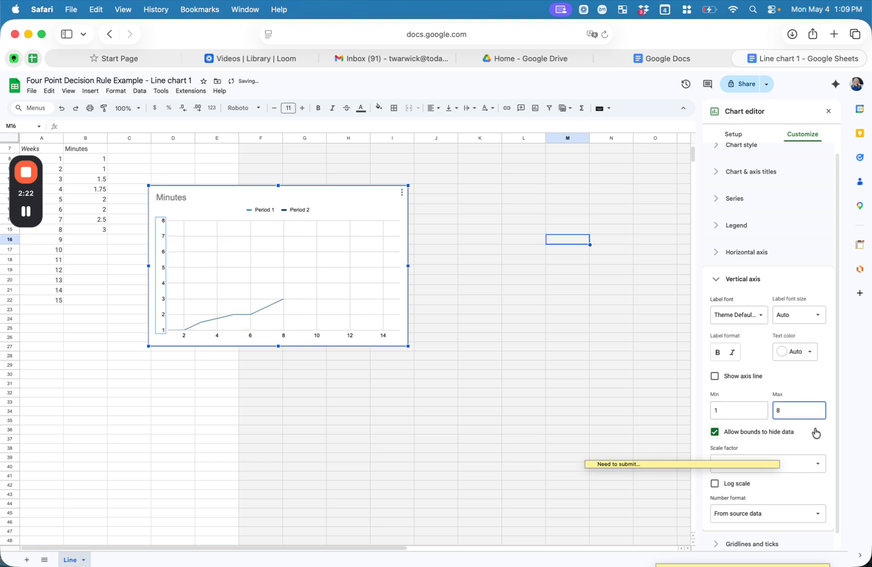
Step: Uncheck Allow bounds, turn on Show axis line, and close the chart editor
left_click(815, 433)
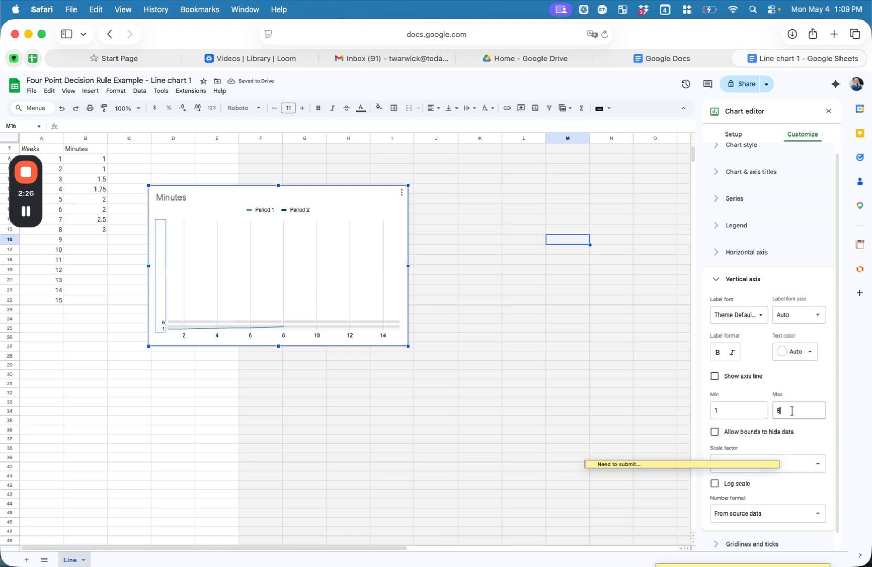
left_click(792, 411)
left_click(715, 376)
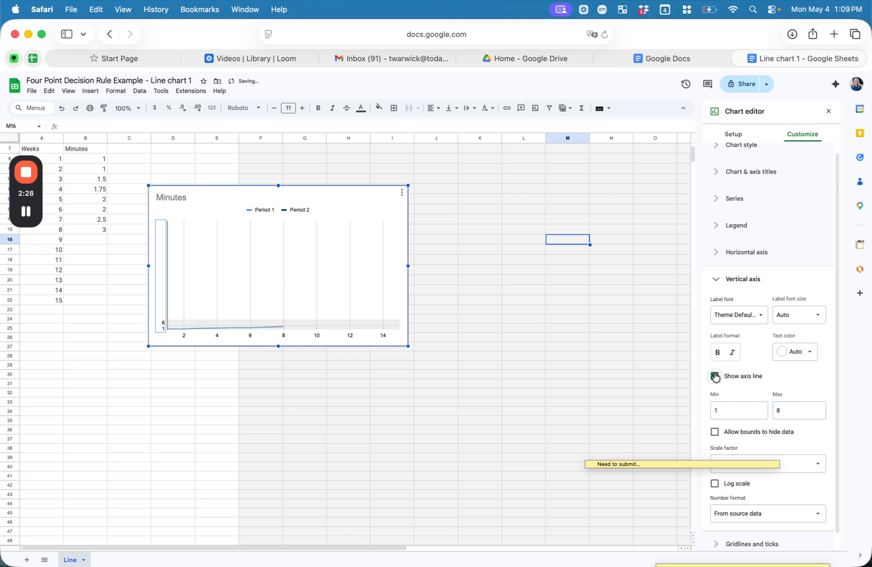
left_click(803, 405)
left_click(584, 402)
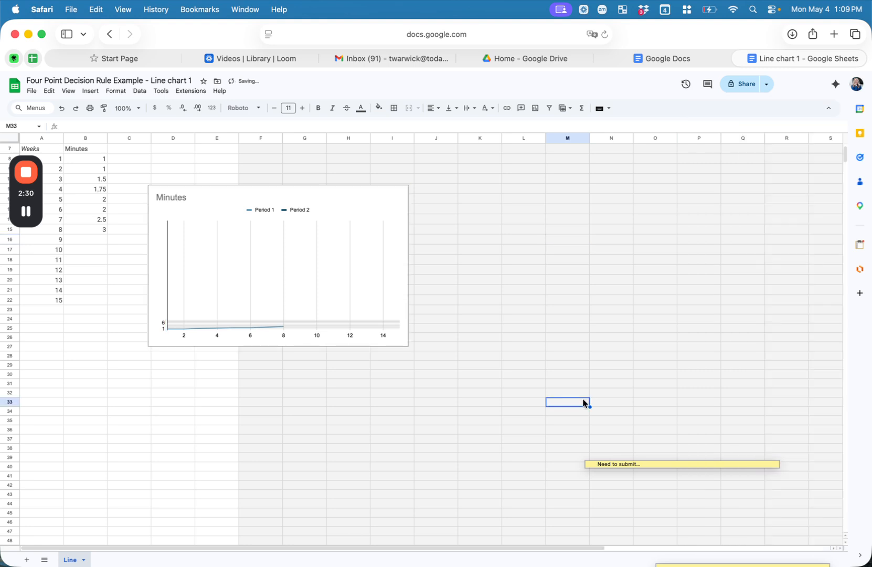
left_click(288, 307)
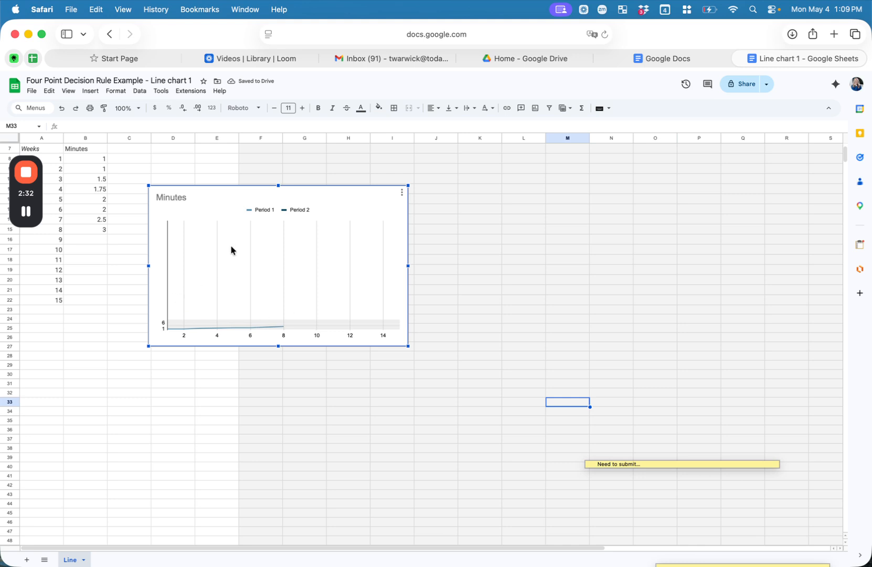
Step: Undo the last chart change and reopen the vertical axis Gridlines and ticks settings
double_click(168, 250)
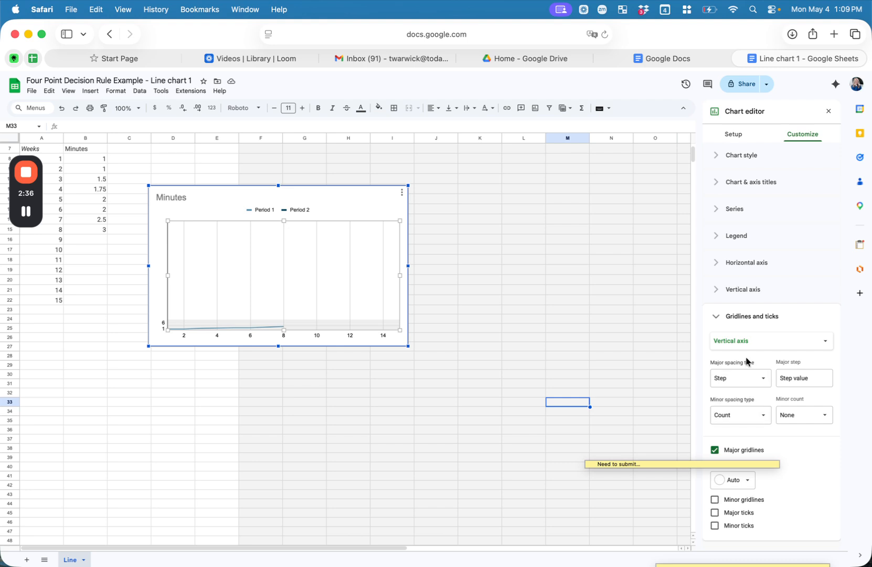
left_click(62, 108)
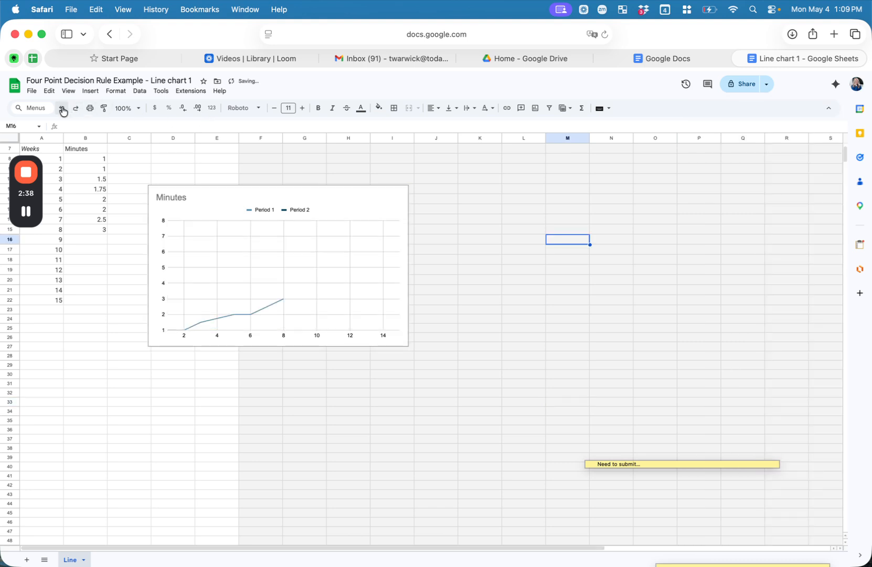
left_click(529, 251)
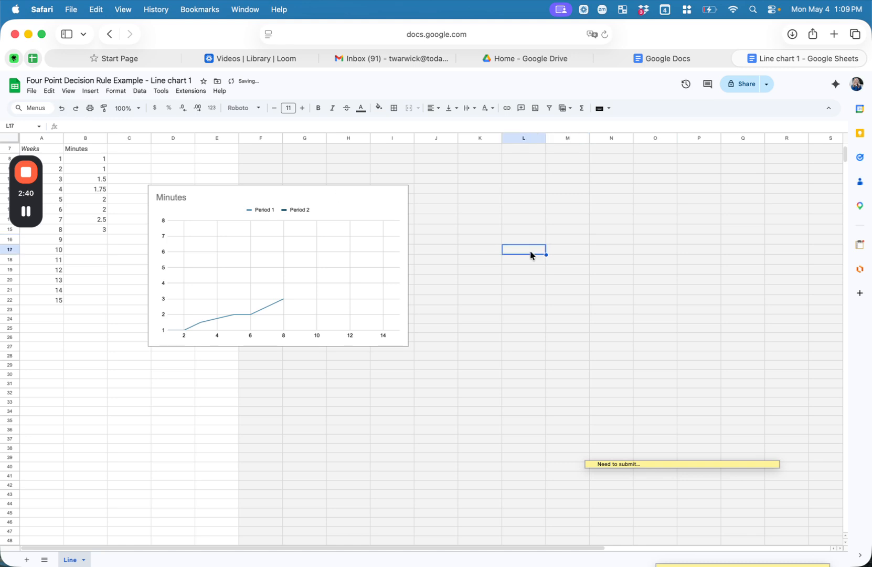
left_click(355, 267)
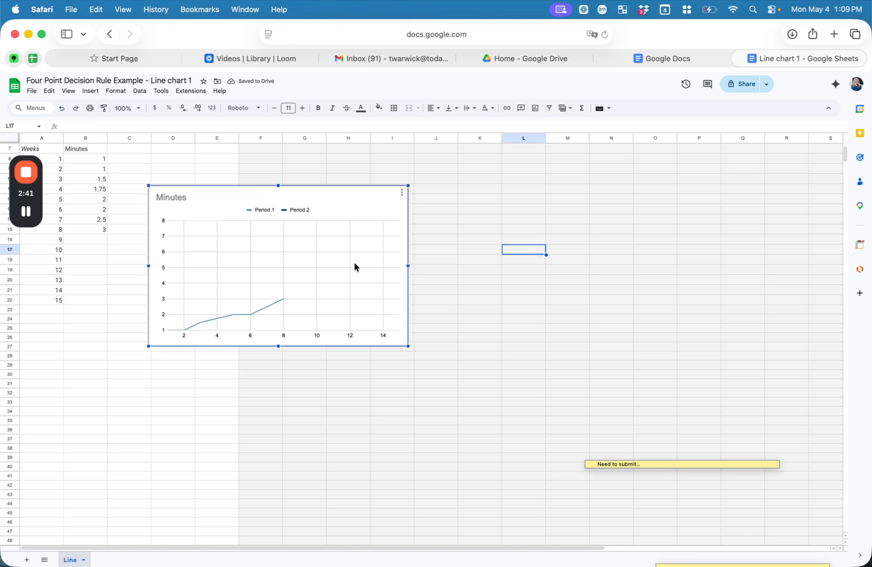
double_click(295, 254)
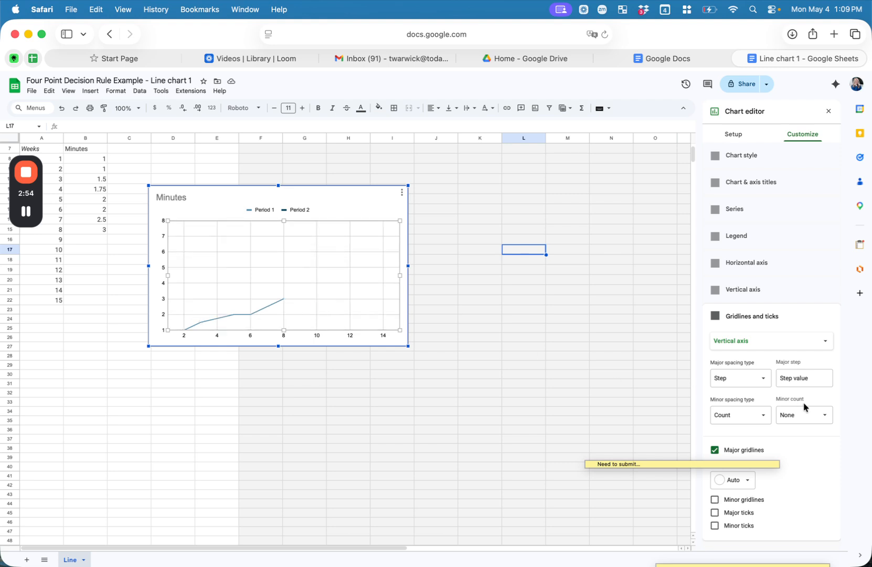
Step: Turn on a linear trendline for the Period 1 series in the Series settings
right_click(363, 283)
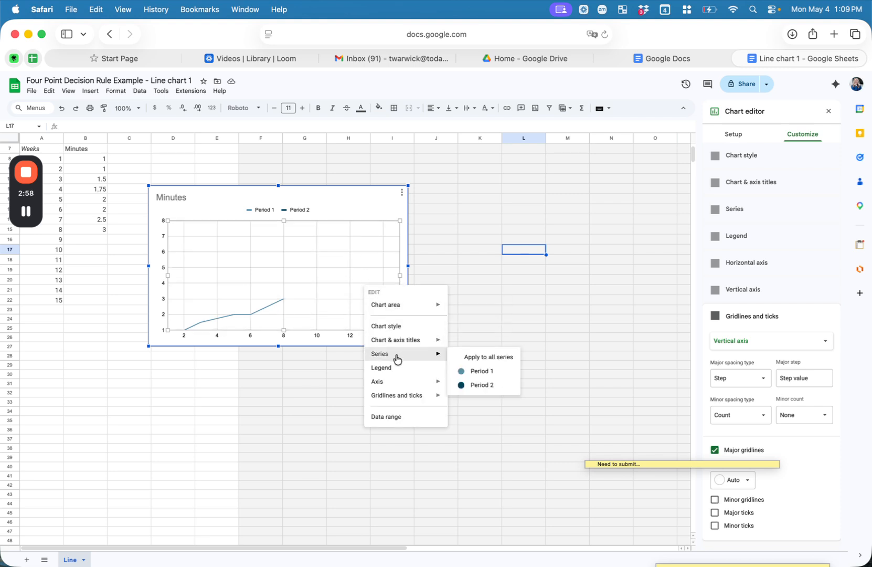
mouse_move(399, 353)
left_click(474, 372)
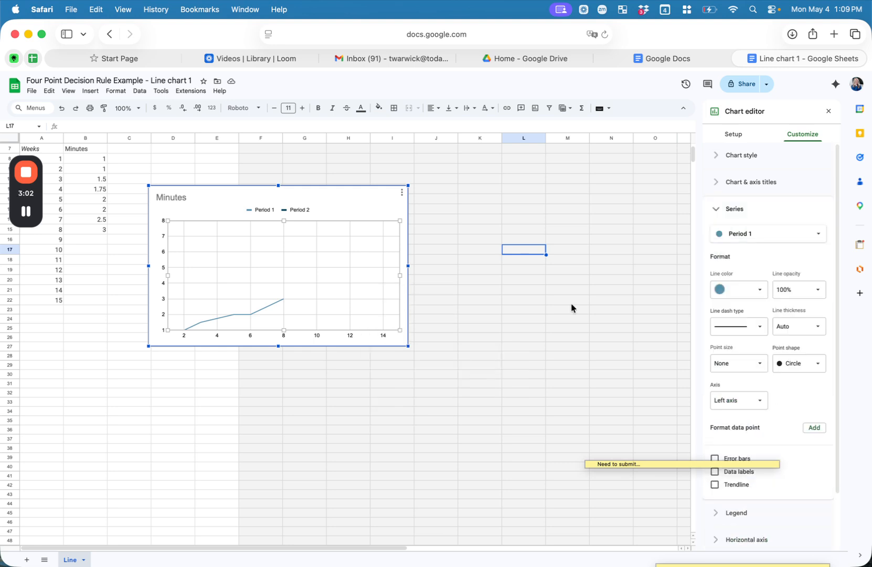
scroll(757, 488, "down", 3)
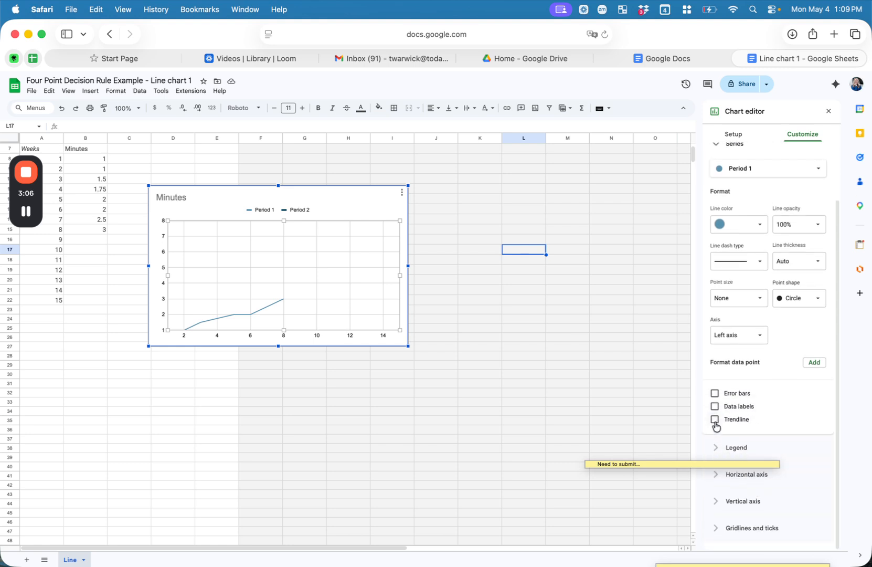
left_click(714, 420)
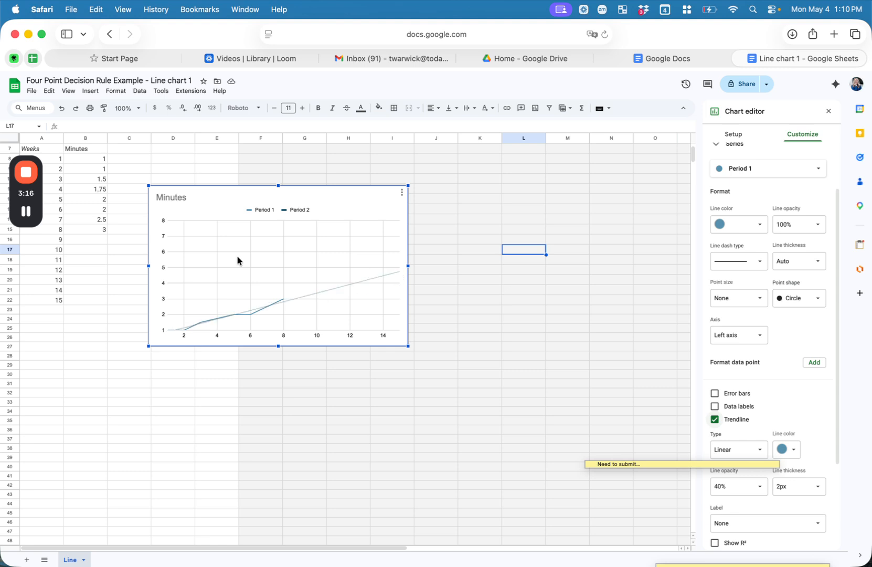
left_click(383, 277)
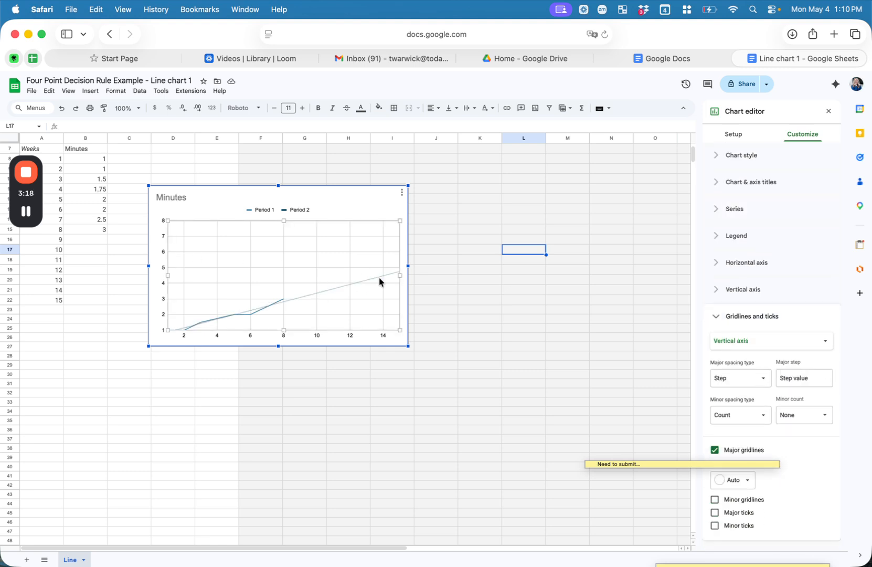
Step: Enter the goal value 8 in B22 for week 15, then reselect the chart
left_click(98, 261)
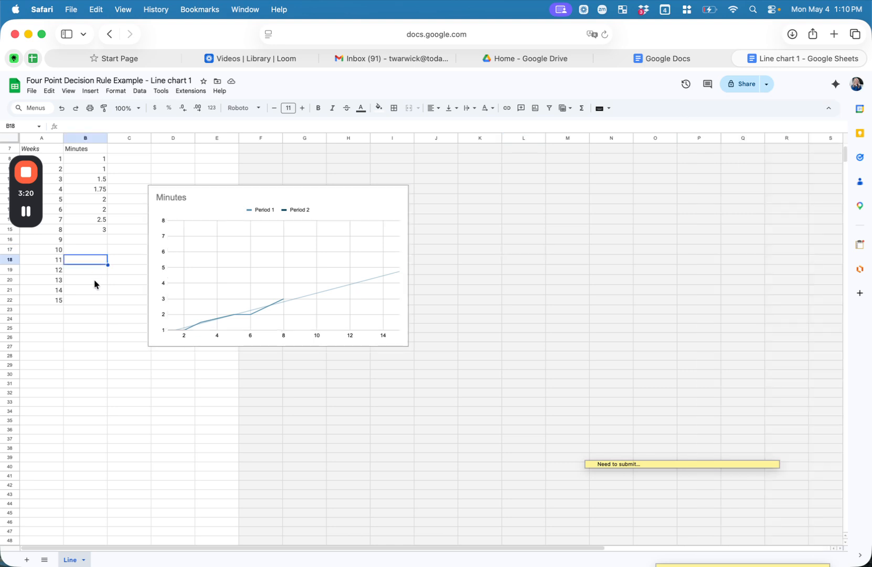
left_click(96, 301)
type("8")
key("Return")
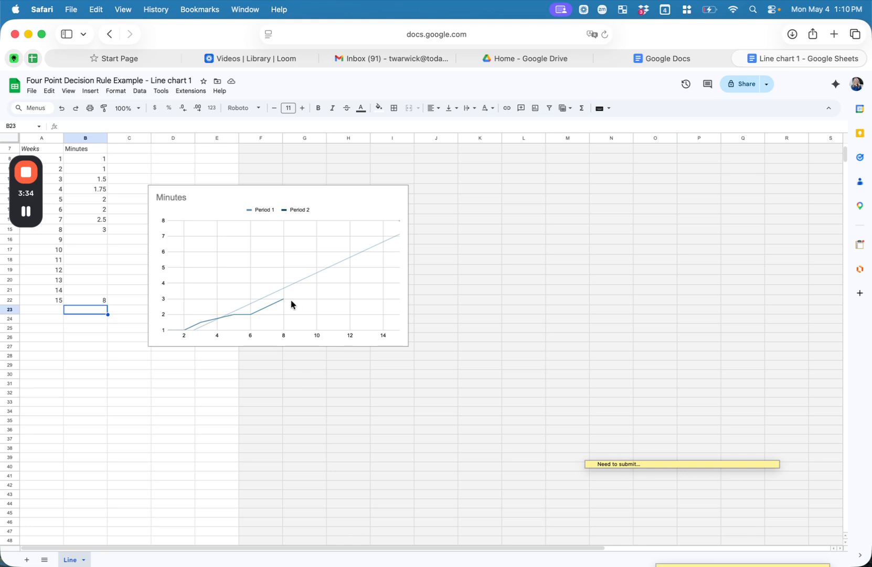
left_click(257, 317)
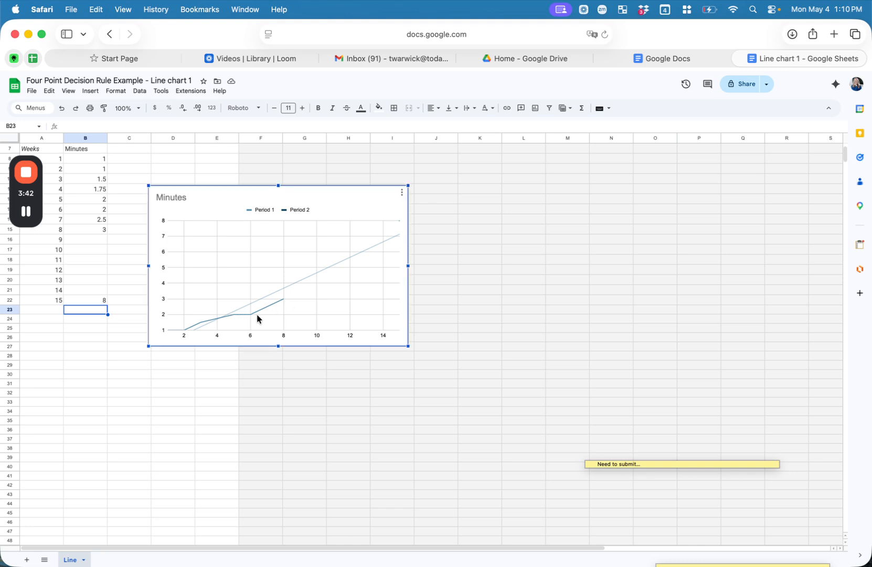